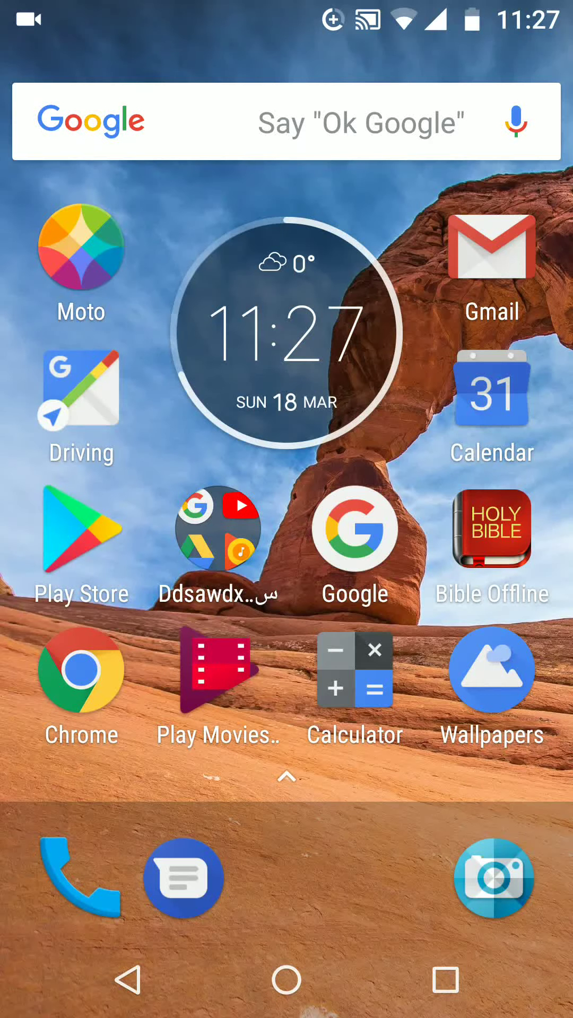
Swipe up from the home screen dock to reveal the app drawer
{"action": "left_click", "coordinate": [314, 809]}
{"action": "left_click_drag", "start_coordinate": [317, 841], "coordinate": [307, 436]}
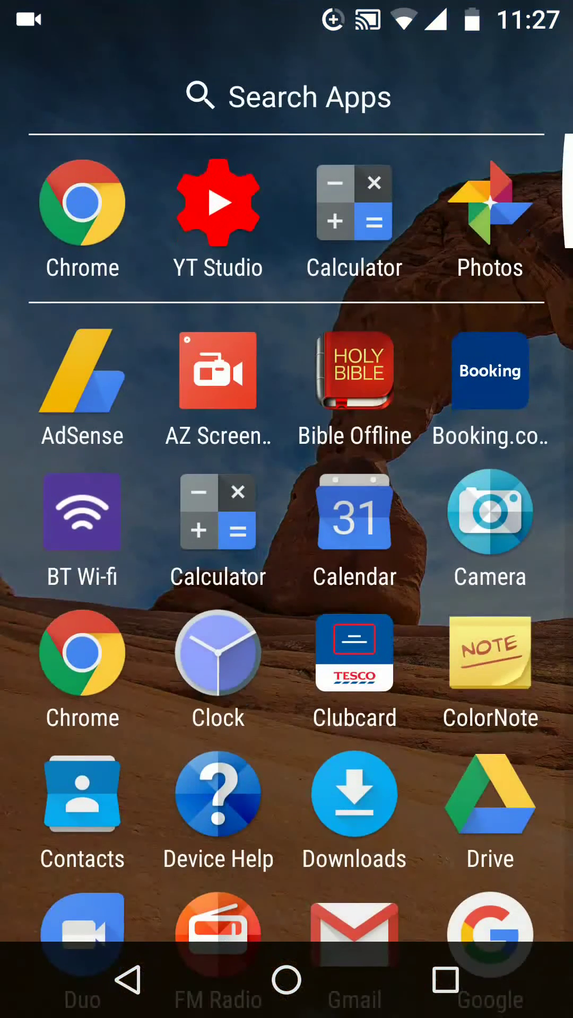
{"action": "left_click_drag", "start_coordinate": [364, 846], "coordinate": [362, 529]}
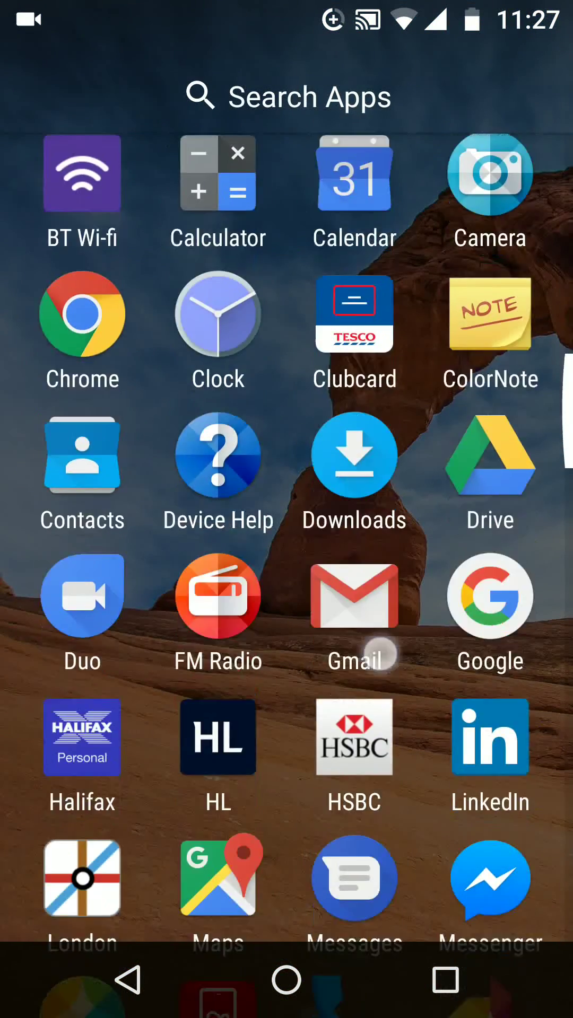
{"action": "left_click_drag", "start_coordinate": [379, 655], "coordinate": [374, 453]}
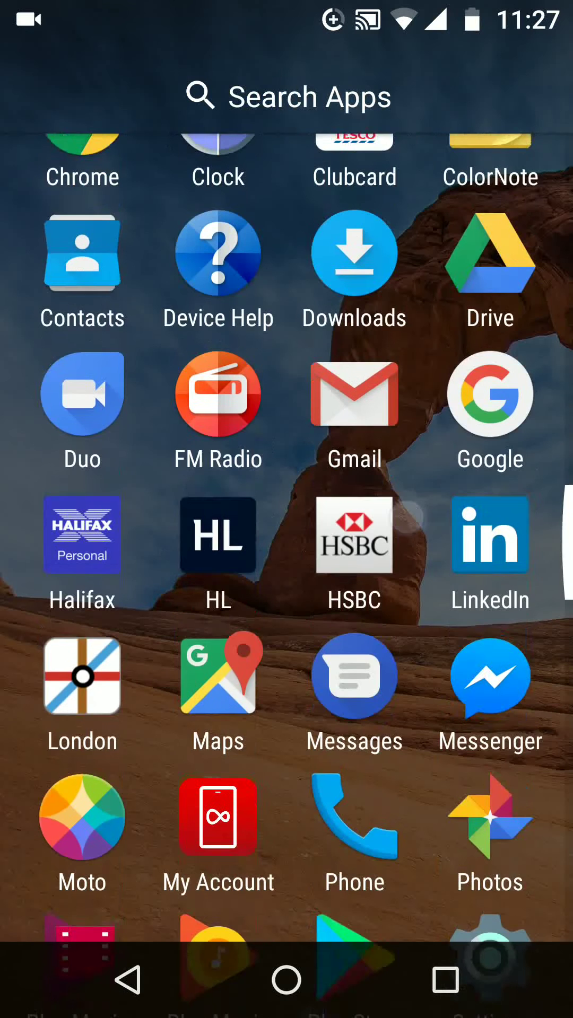
{"action": "left_click_drag", "start_coordinate": [398, 558], "coordinate": [382, 390]}
{"action": "left_click_drag", "start_coordinate": [355, 643], "coordinate": [355, 566]}
Launch Google Play Store from the app drawer and activate its search box
{"action": "left_click", "coordinate": [359, 600]}
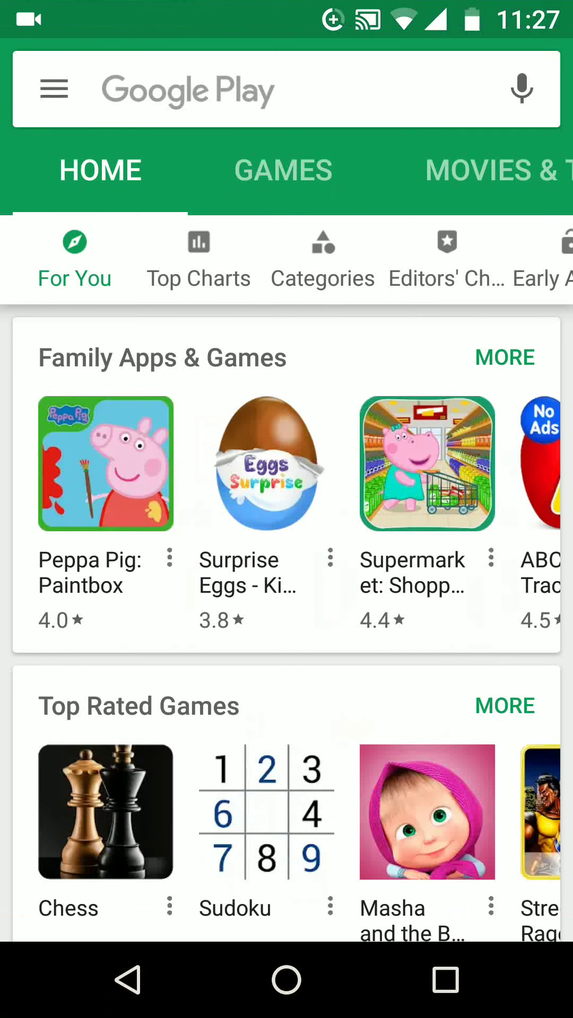
{"action": "left_click", "coordinate": [356, 91]}
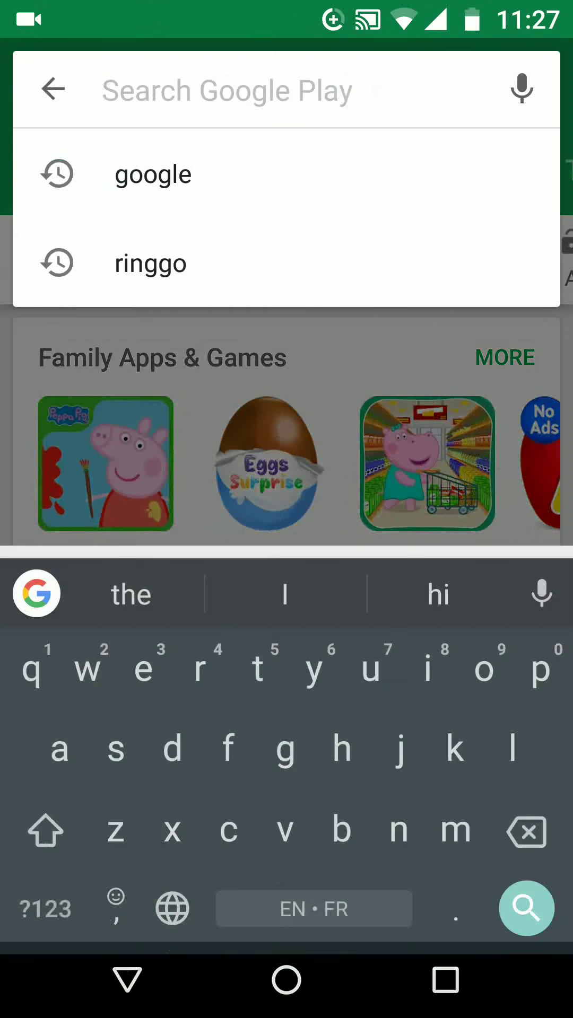
{"action": "type", "text": "goo"}
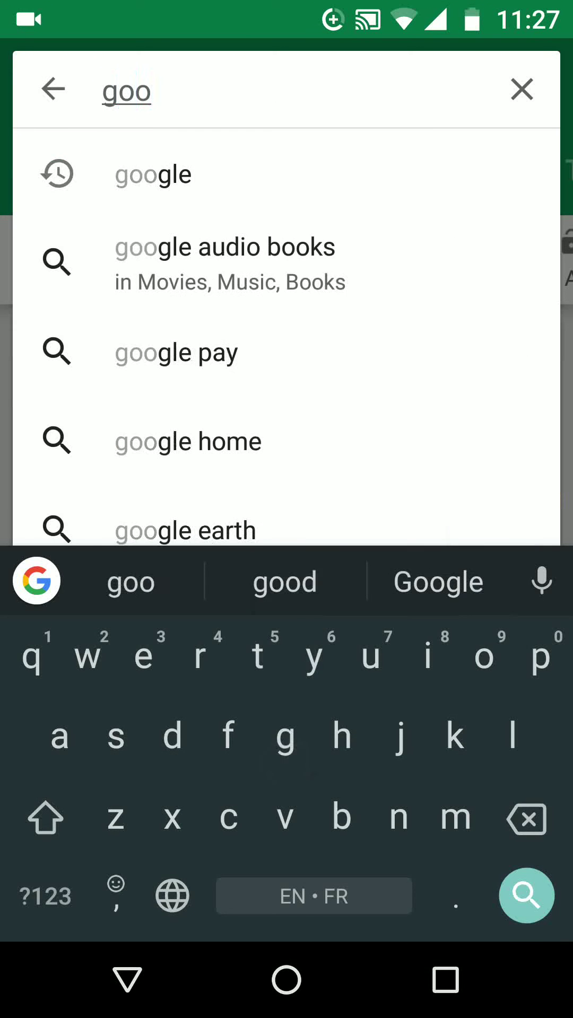
{"action": "type", "text": "gle"}
Run the Play Store search for 'google' to list Google's apps
{"action": "left_click", "coordinate": [526, 895]}
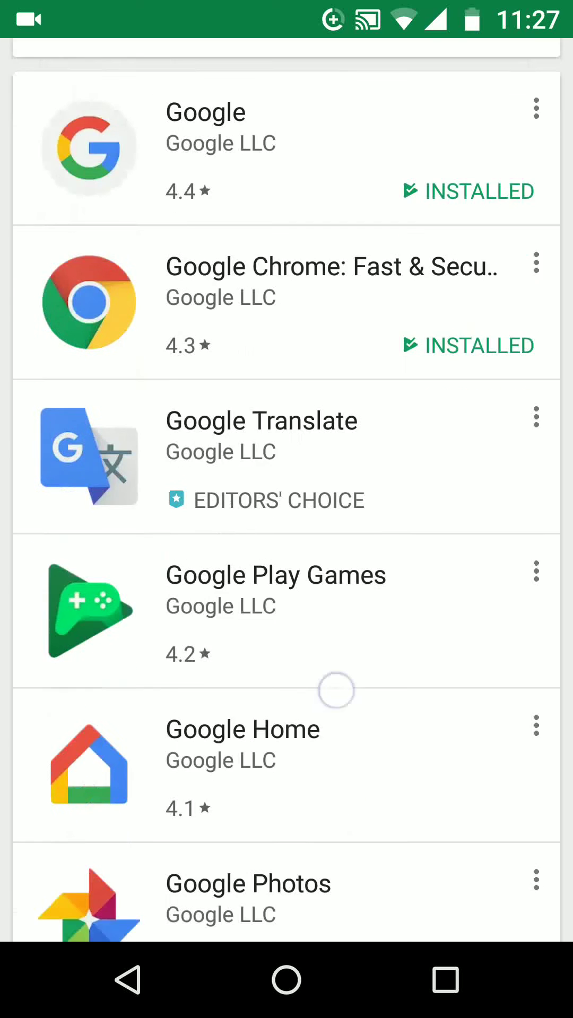
{"action": "left_click_drag", "start_coordinate": [342, 850], "coordinate": [336, 582]}
{"action": "left_click_drag", "start_coordinate": [327, 806], "coordinate": [352, 573]}
{"action": "left_click_drag", "start_coordinate": [310, 902], "coordinate": [327, 613]}
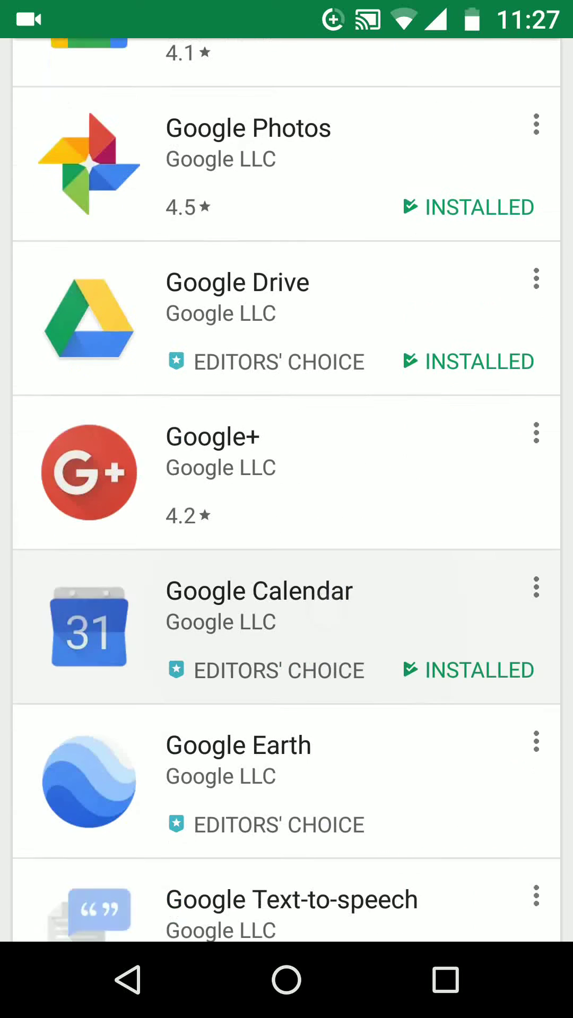
{"action": "left_click_drag", "start_coordinate": [326, 859], "coordinate": [323, 614]}
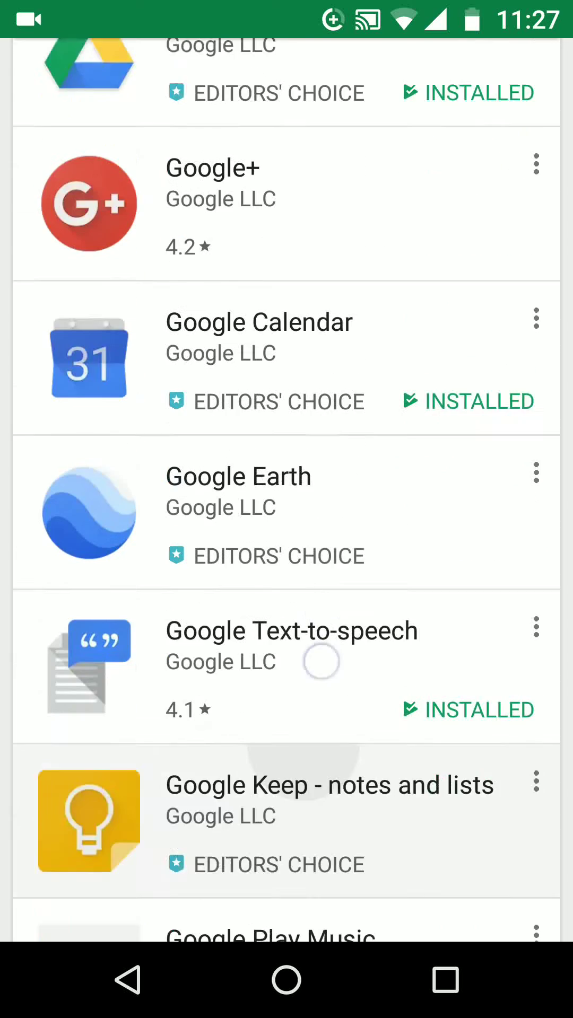
{"action": "left_click_drag", "start_coordinate": [320, 891], "coordinate": [334, 622]}
{"action": "left_click_drag", "start_coordinate": [316, 729], "coordinate": [318, 509]}
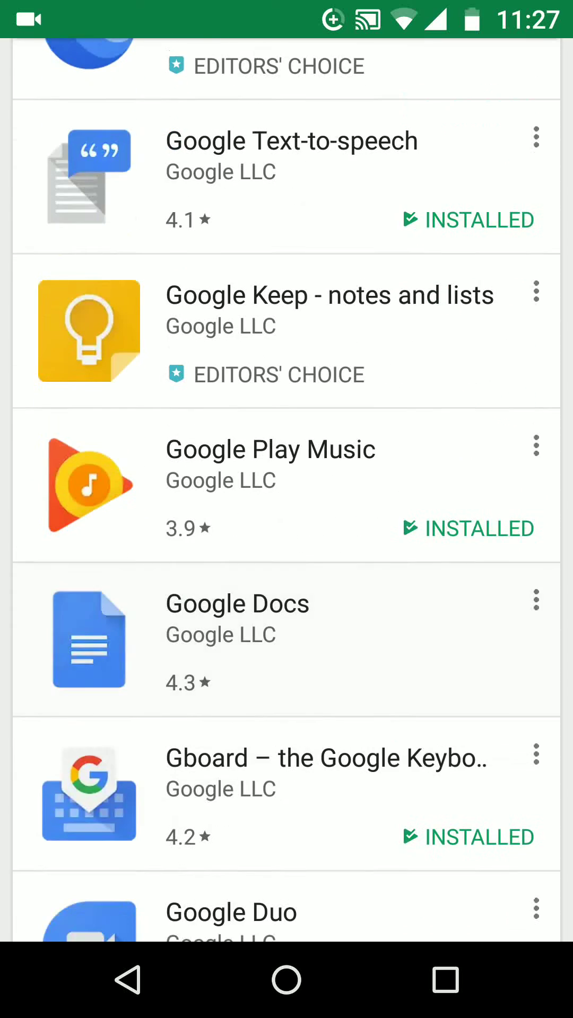
{"action": "left_click_drag", "start_coordinate": [324, 817], "coordinate": [350, 608]}
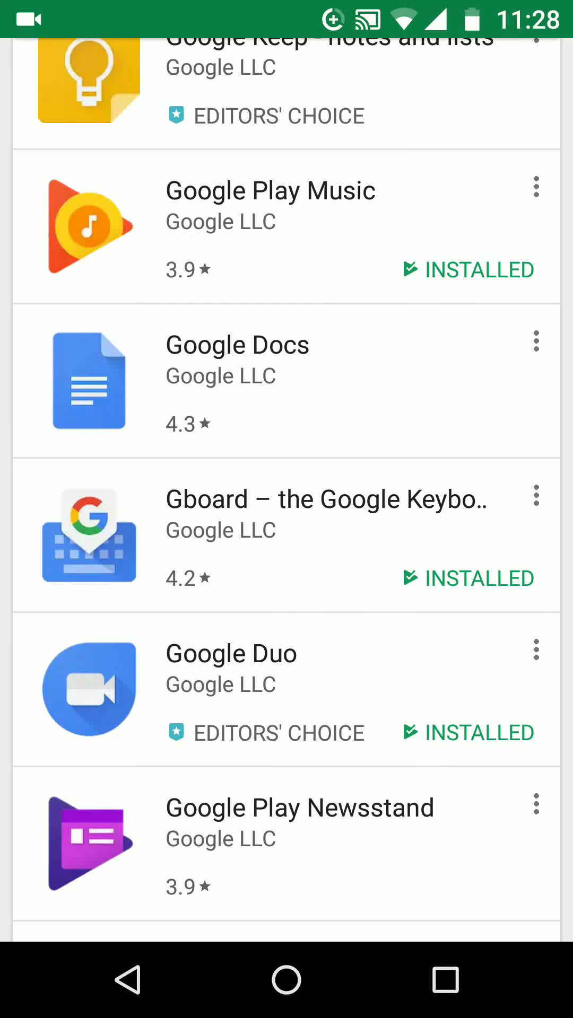
Open Google Duo's store page from the 'google' search results
{"action": "left_click", "coordinate": [313, 686]}
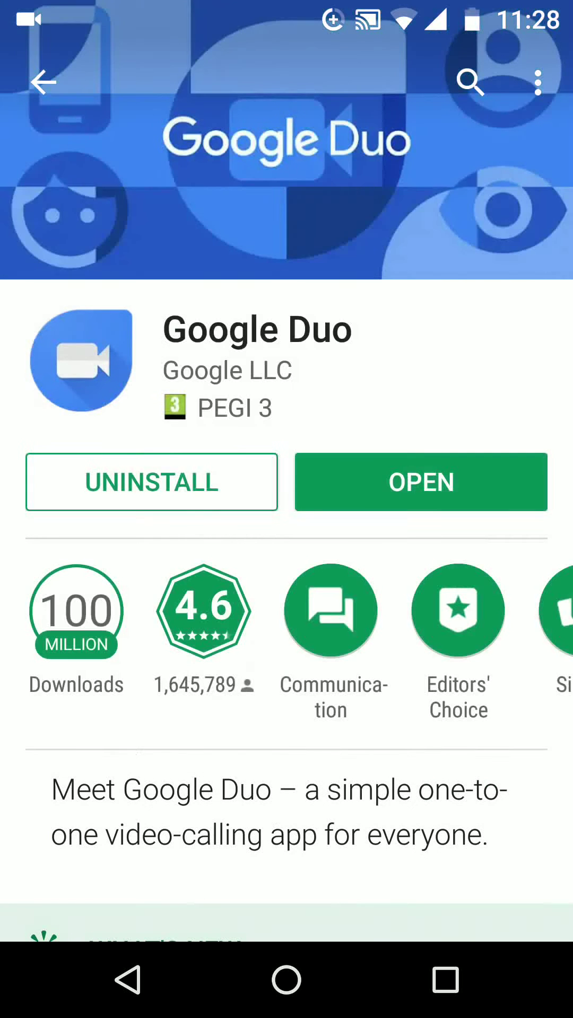
Uninstall all Google Duo updates, confirm with OK, and return to the search results
{"action": "left_click", "coordinate": [199, 487]}
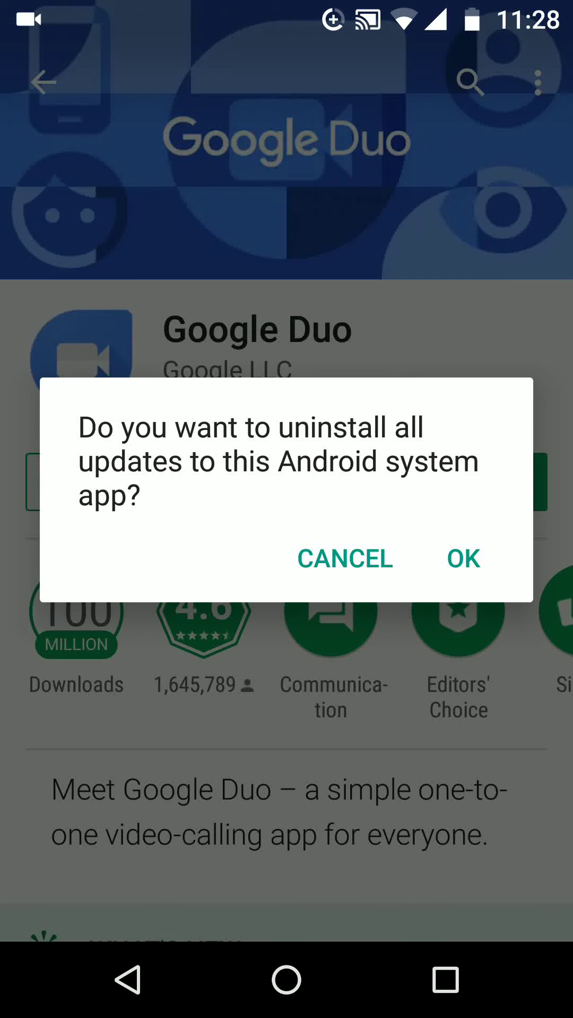
{"action": "left_click", "coordinate": [468, 559]}
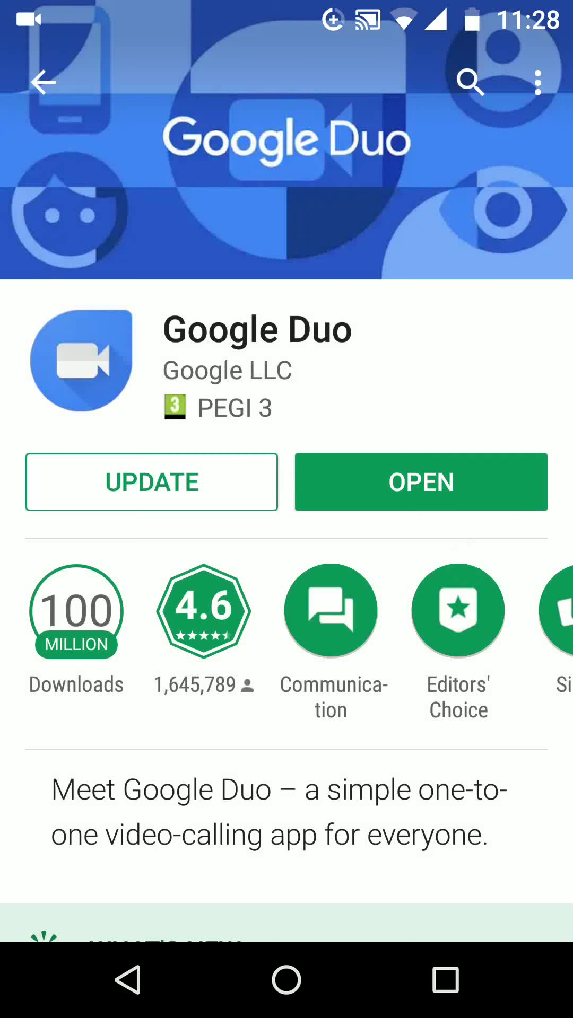
{"action": "left_click", "coordinate": [127, 980]}
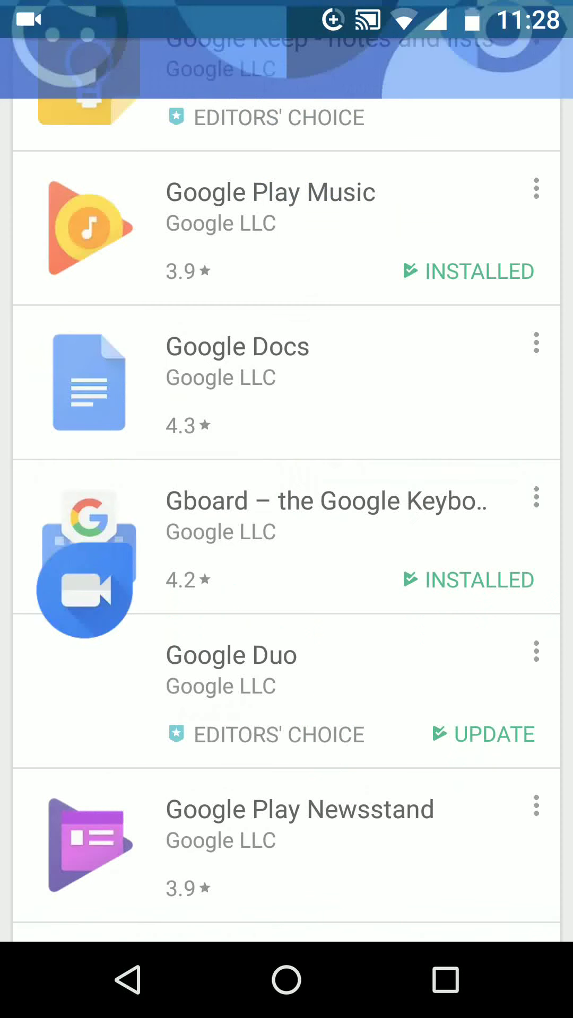
Return to the Play Store home and open Settings from the navigation menu
{"action": "left_click", "coordinate": [130, 981]}
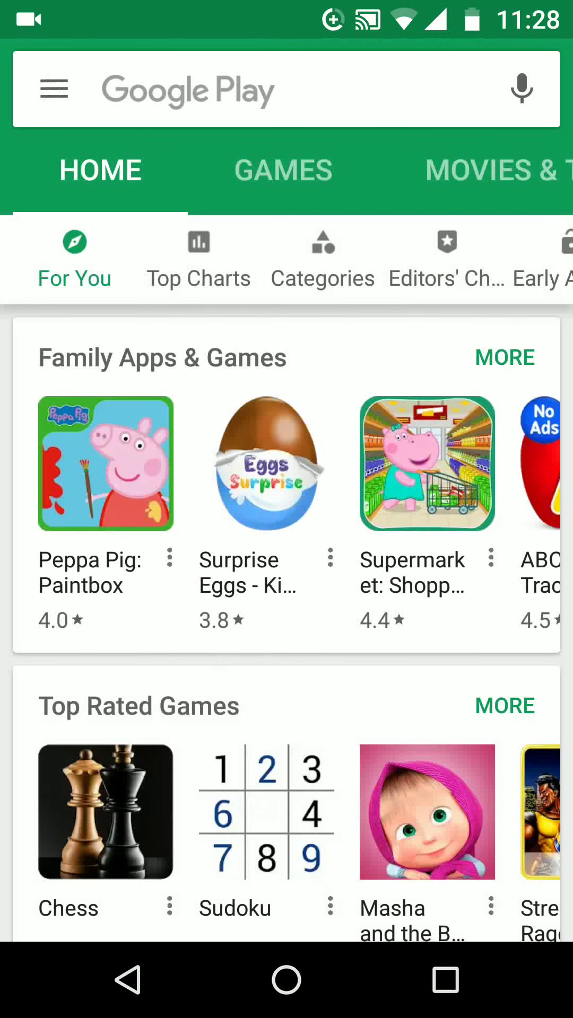
{"action": "left_click", "coordinate": [55, 89]}
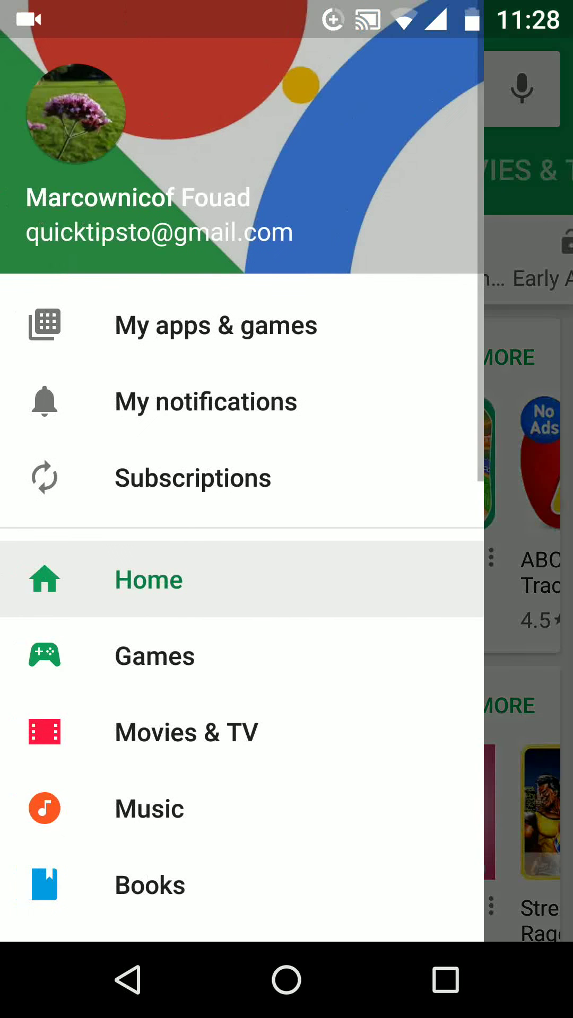
{"action": "left_click_drag", "start_coordinate": [330, 837], "coordinate": [321, 529]}
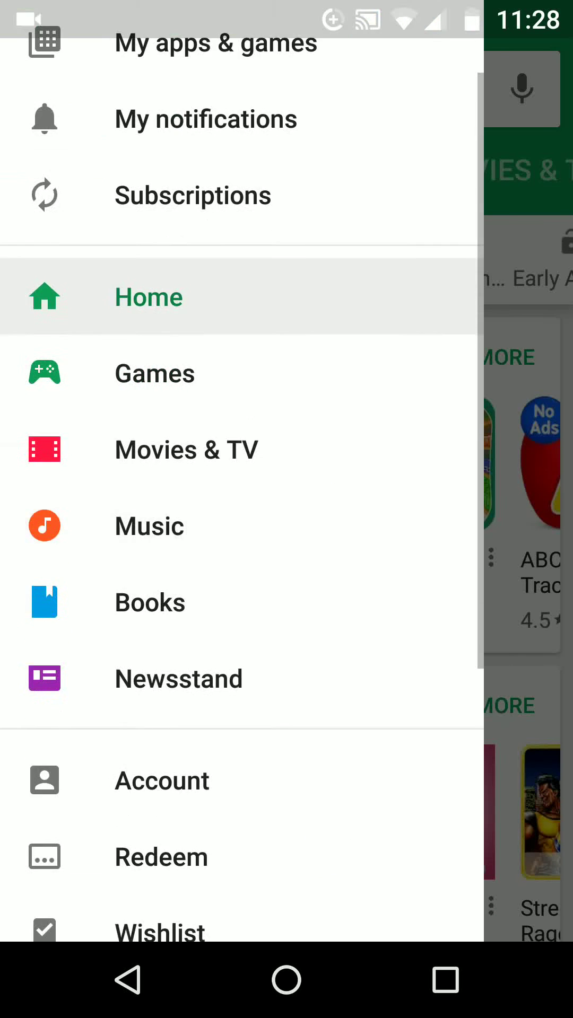
{"action": "left_click_drag", "start_coordinate": [336, 628], "coordinate": [343, 540]}
{"action": "left_click_drag", "start_coordinate": [276, 864], "coordinate": [314, 573]}
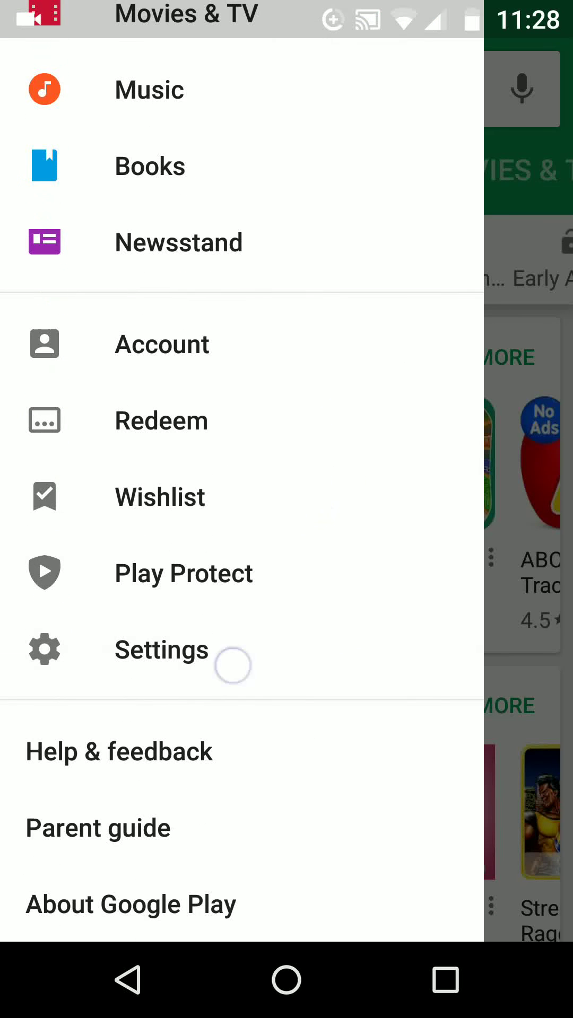
{"action": "left_click", "coordinate": [232, 667]}
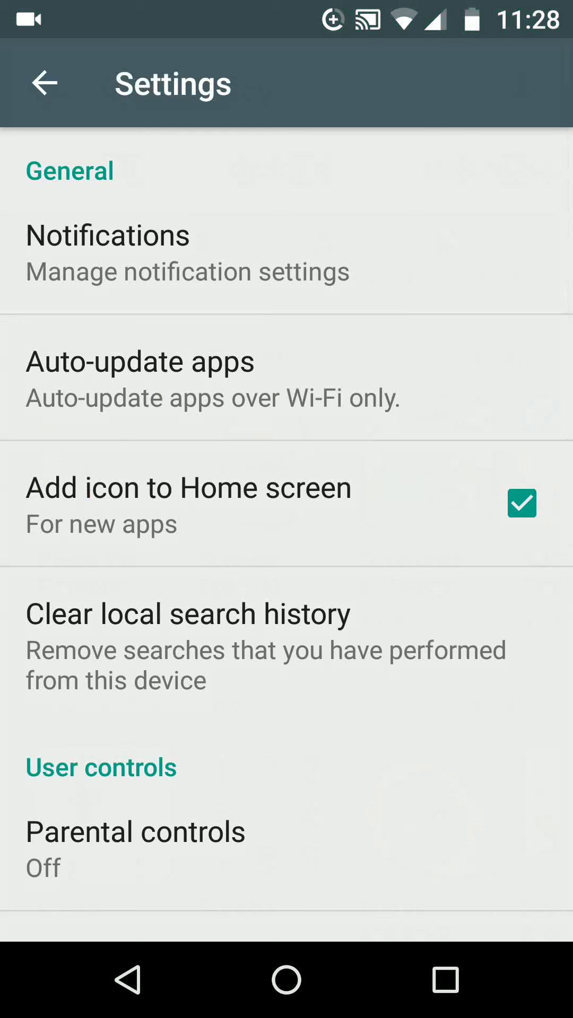
Set Auto-update apps to 'Do not auto-update apps' and go to the home screen
{"action": "left_click", "coordinate": [336, 394]}
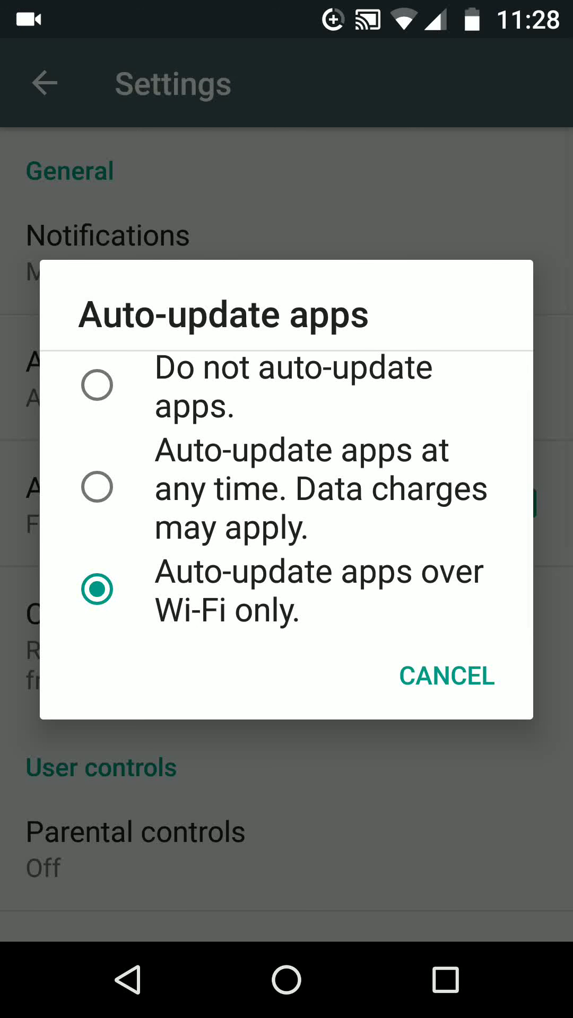
{"action": "left_click", "coordinate": [341, 376]}
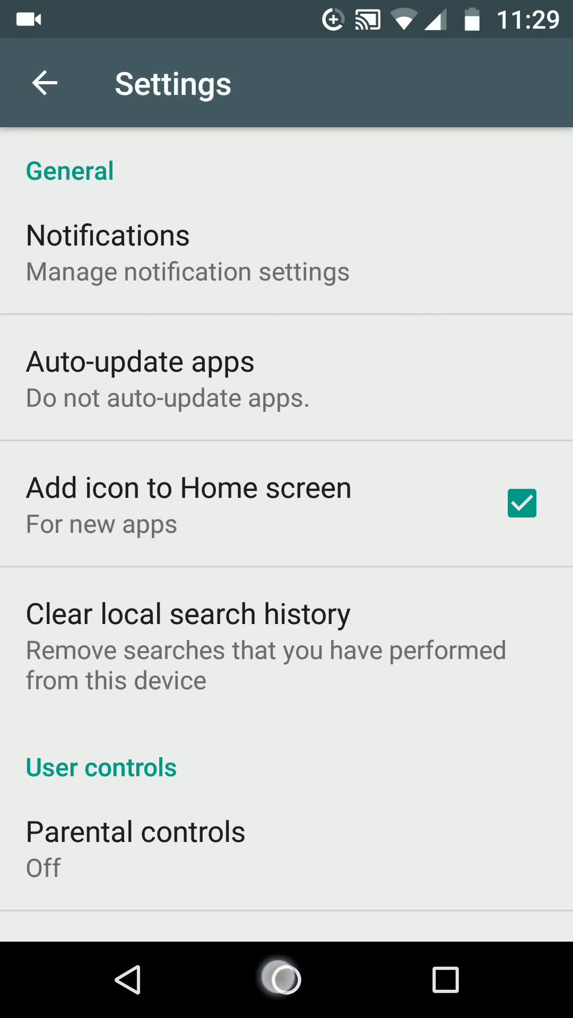
{"action": "left_click", "coordinate": [287, 980]}
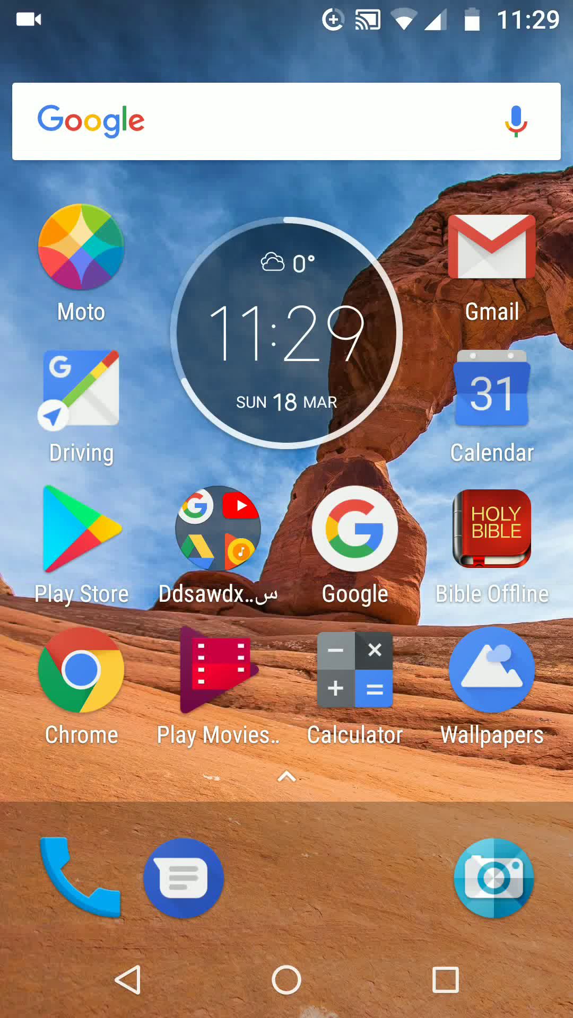